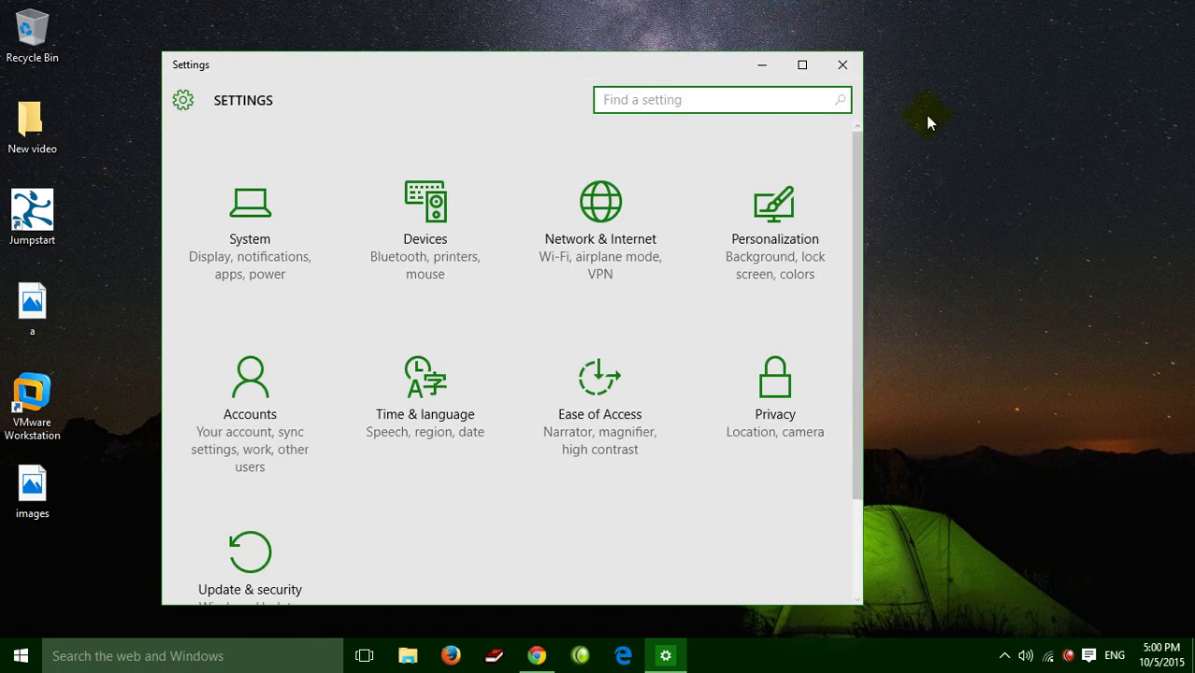
In Windows Update's advanced delivery options, turn off updates from more than one place and close Settings
click(801, 64)
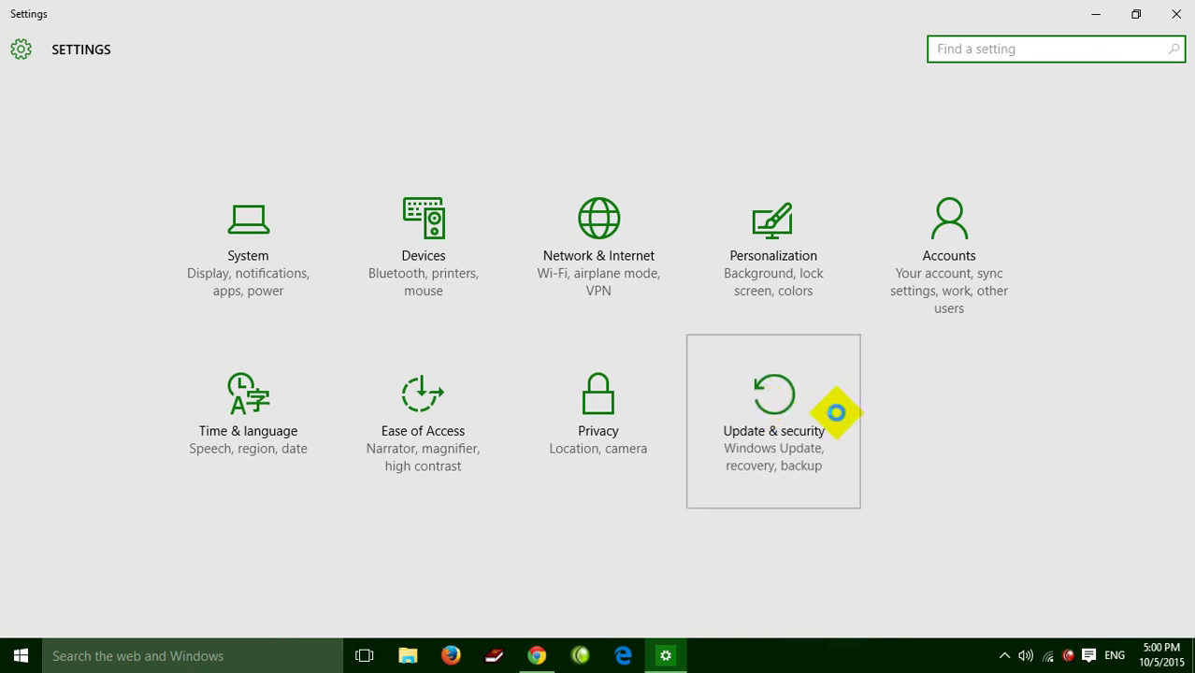
click(835, 409)
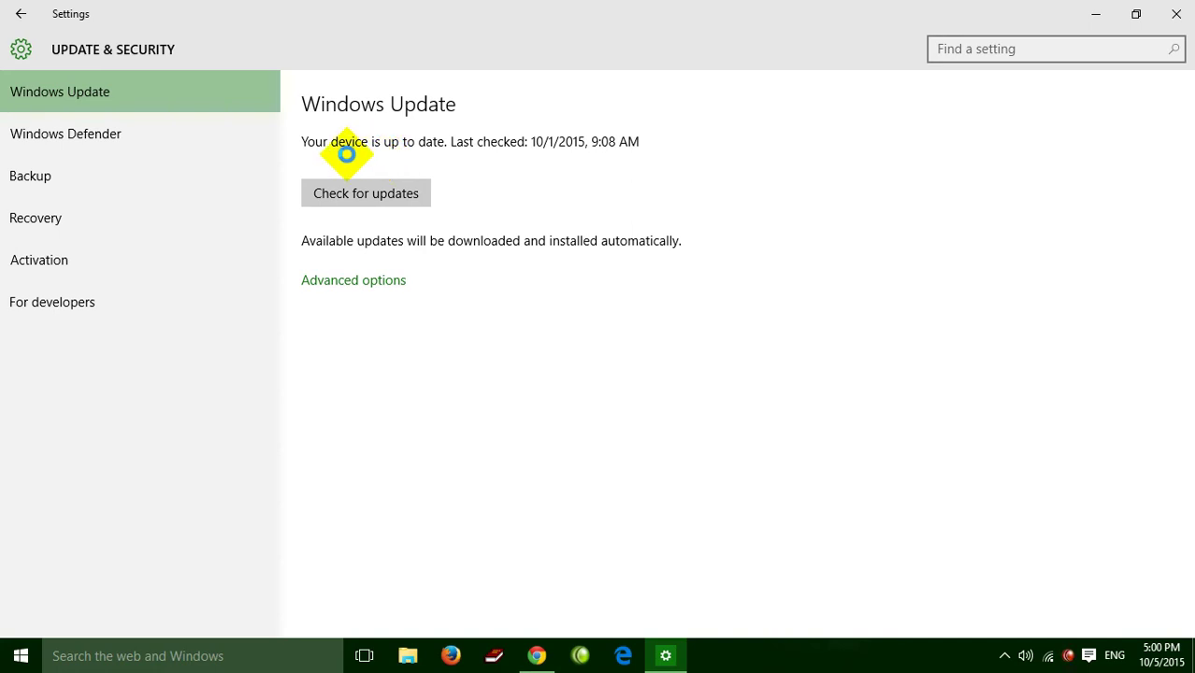
click(354, 279)
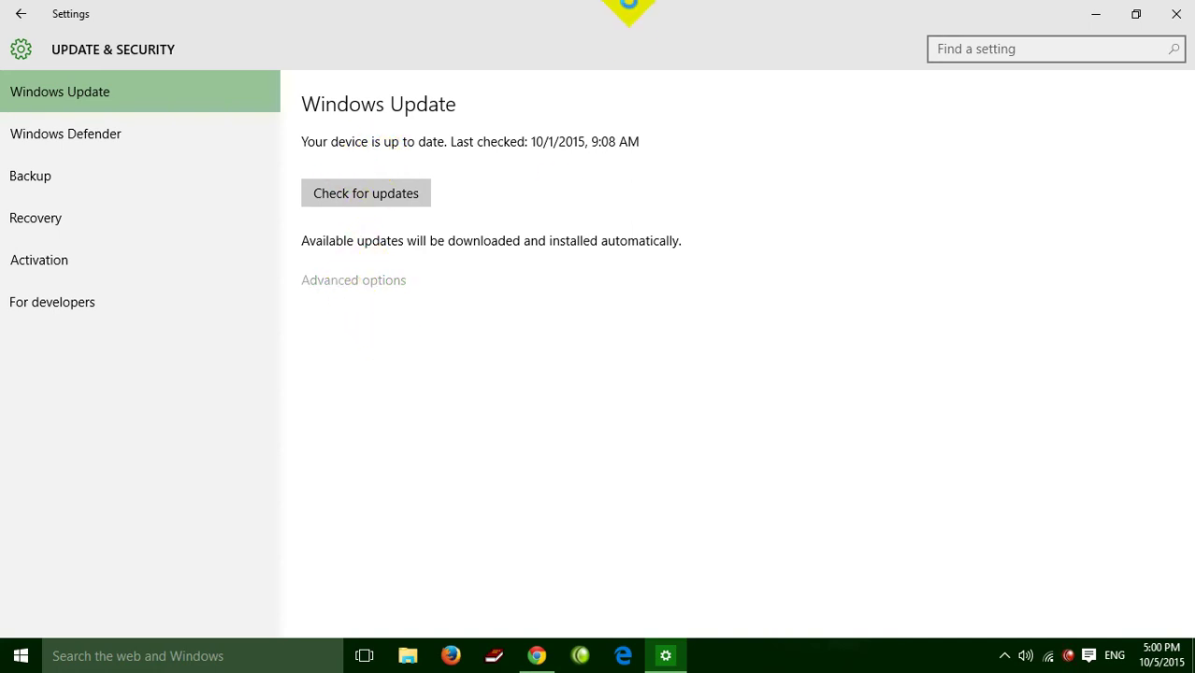
scroll(213, 318, down, 2)
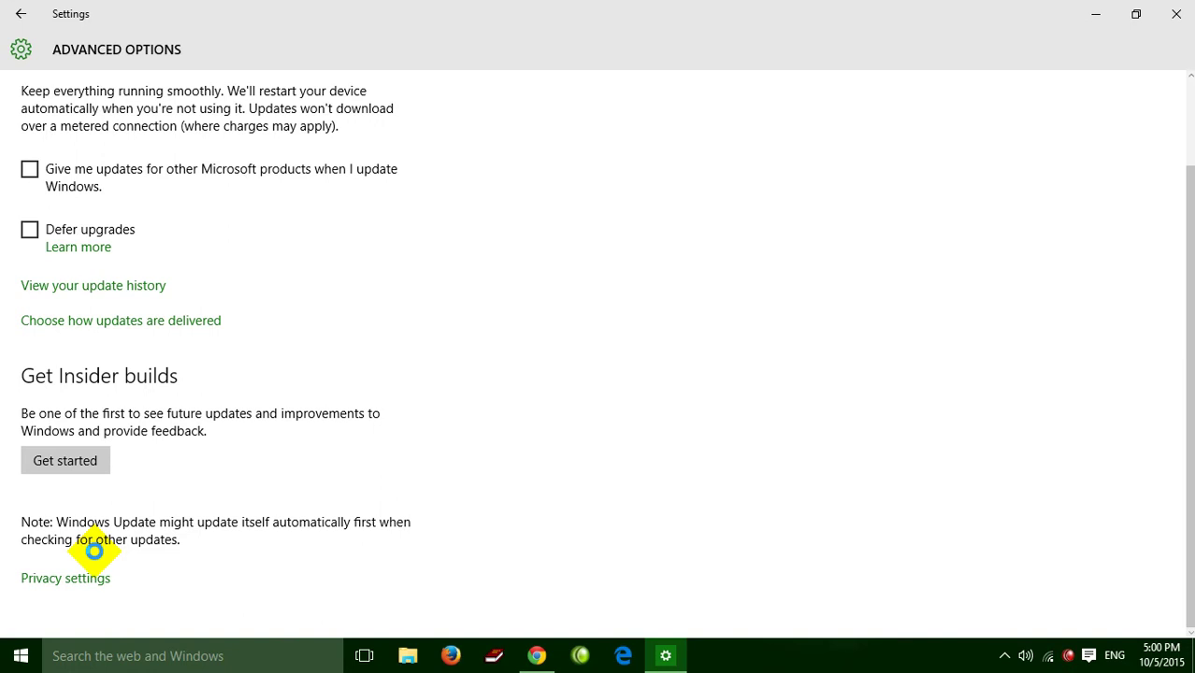
click(149, 320)
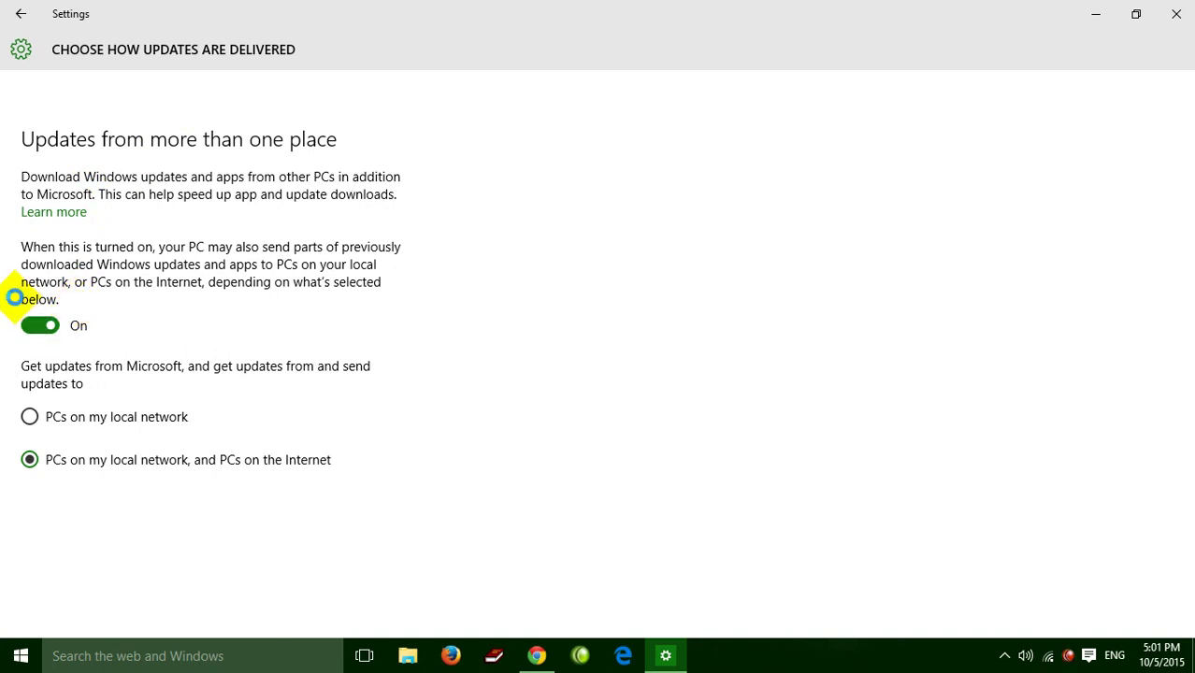
click(50, 323)
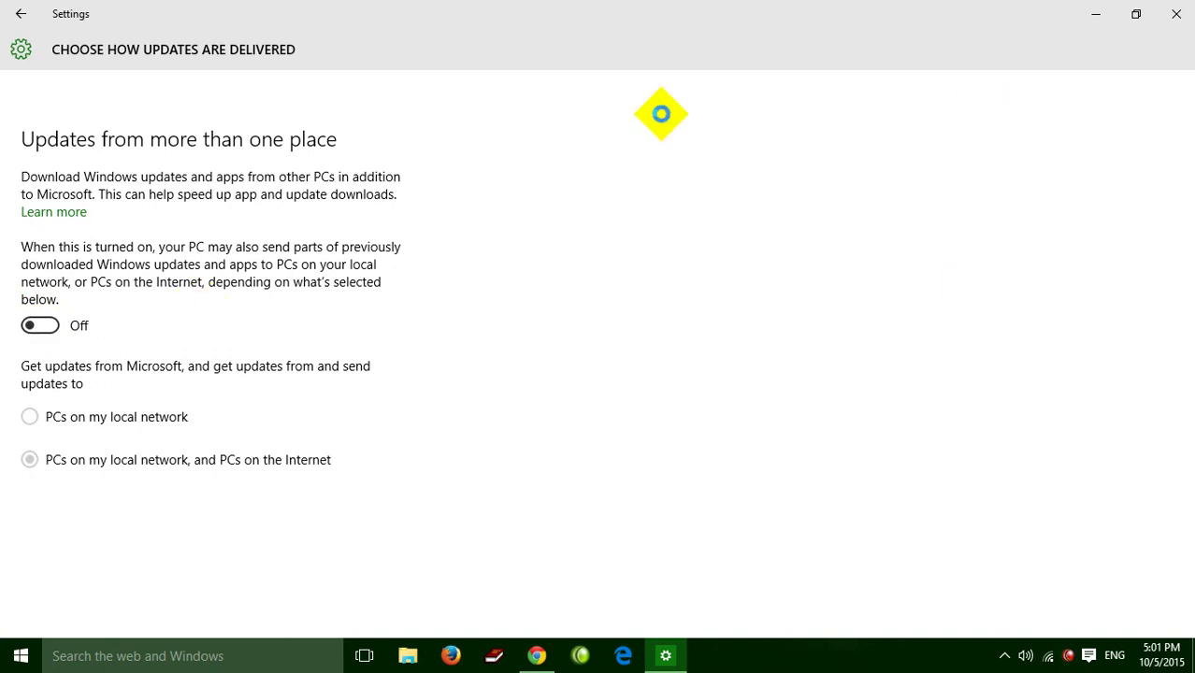
click(1169, 15)
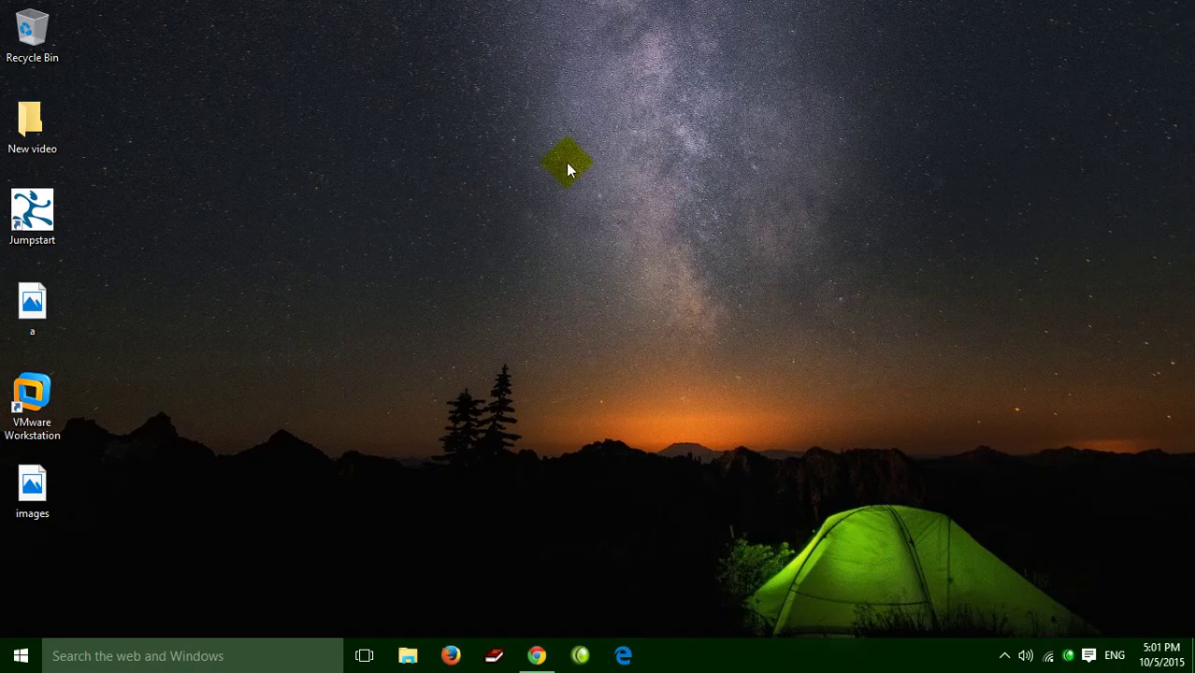
right_click(566, 153)
click(612, 215)
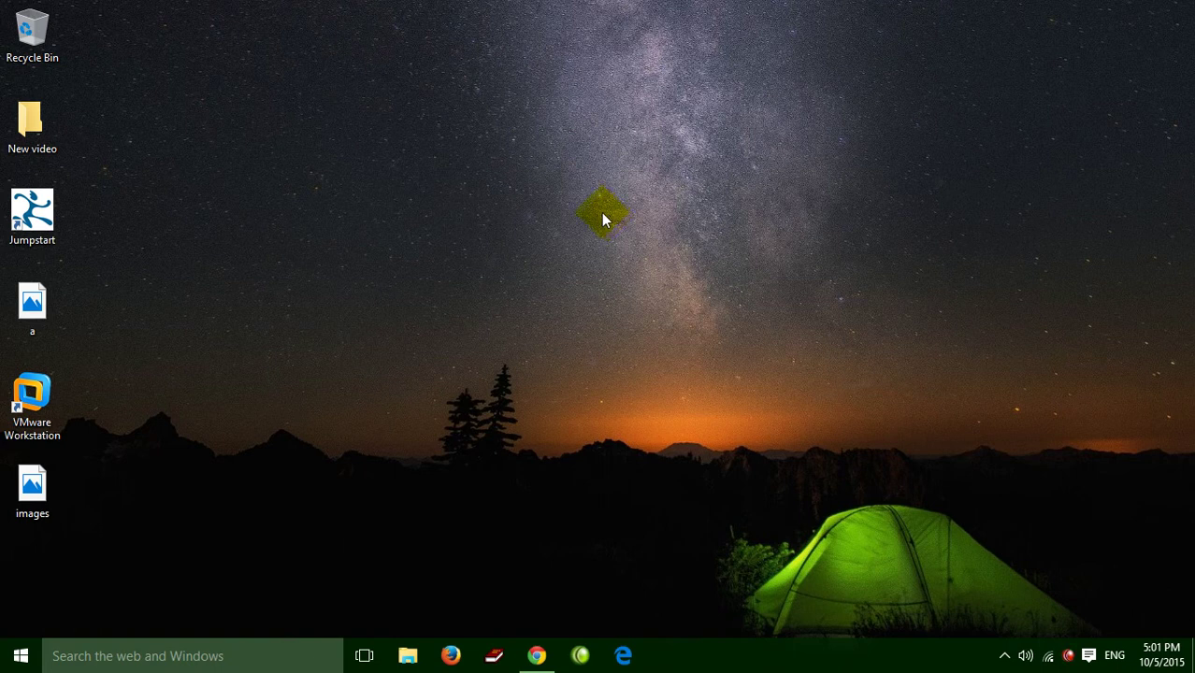
click(11, 655)
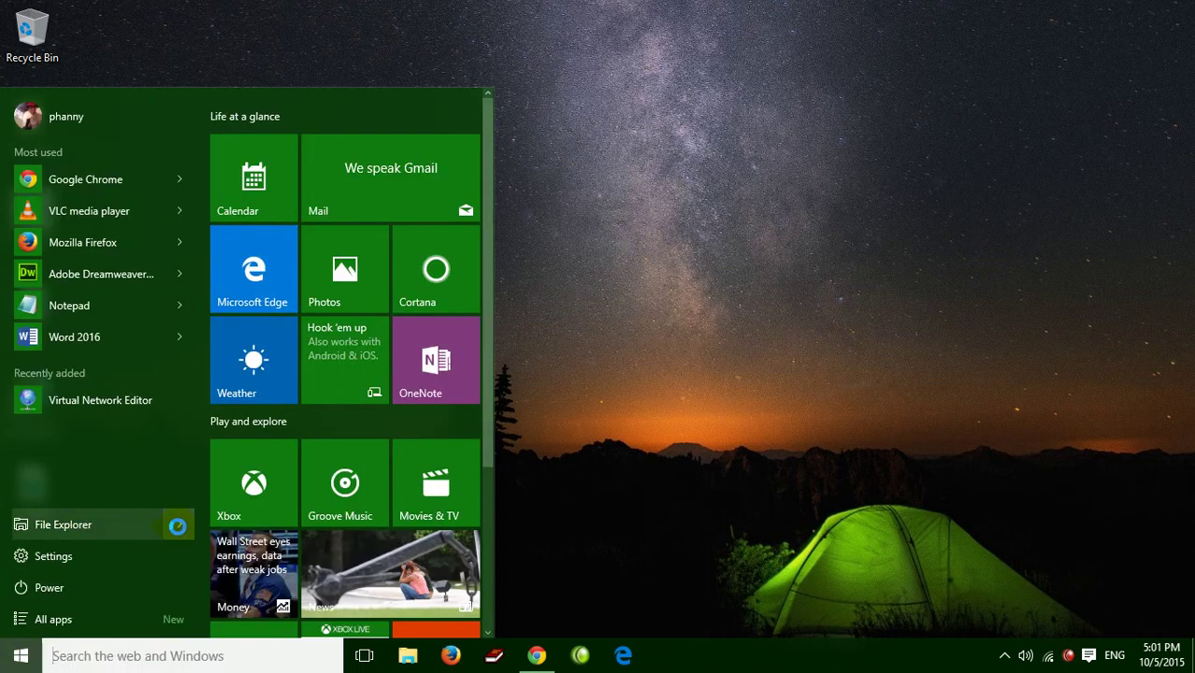
click(832, 245)
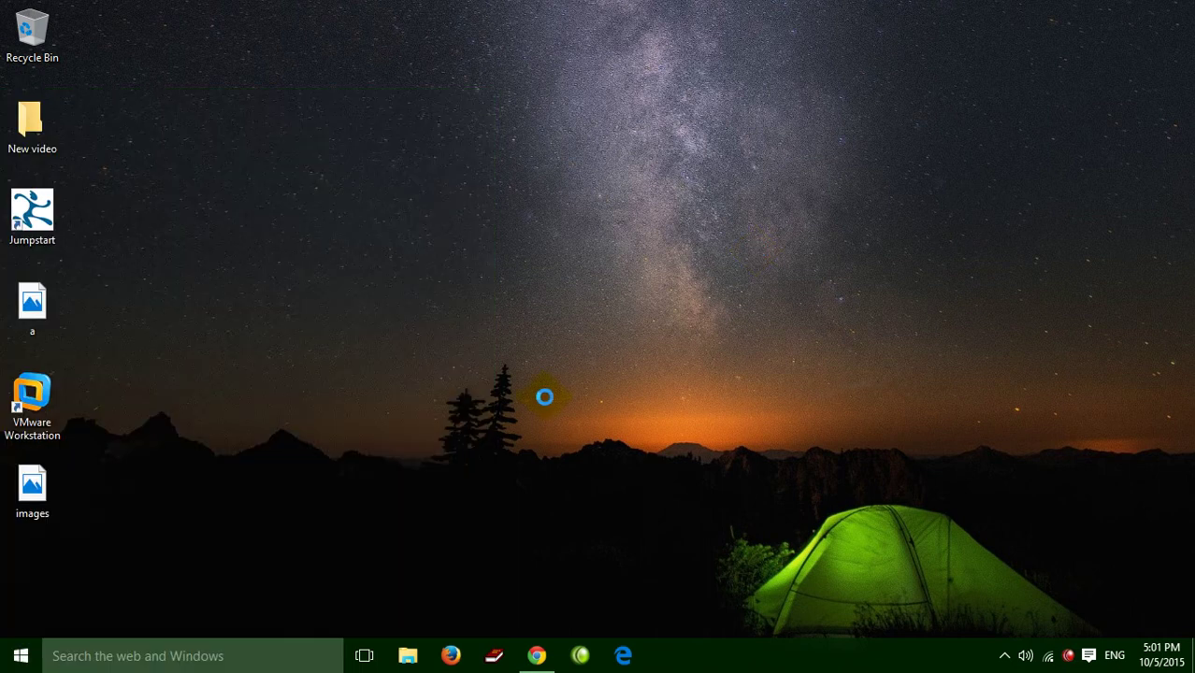
Run gpedit.msc to open the Local Group Policy Editor, maximize it and widen the policy tree
key(super+r)
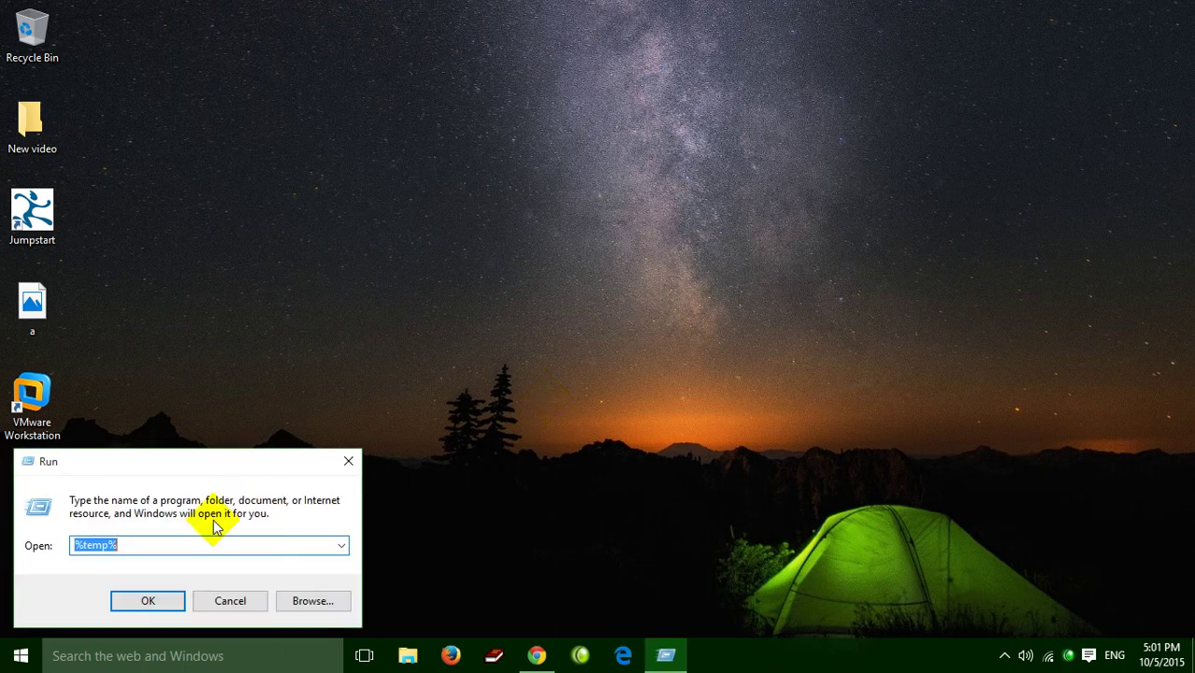
text(gpedit.msc)
key(Return)
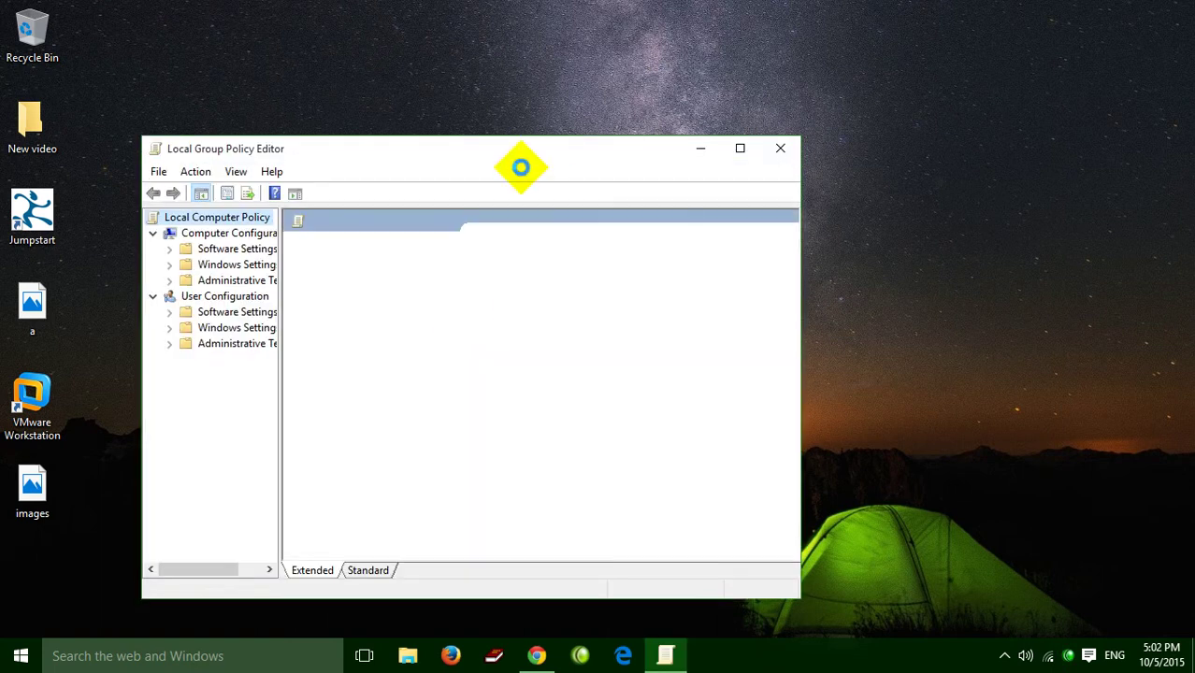
click(737, 151)
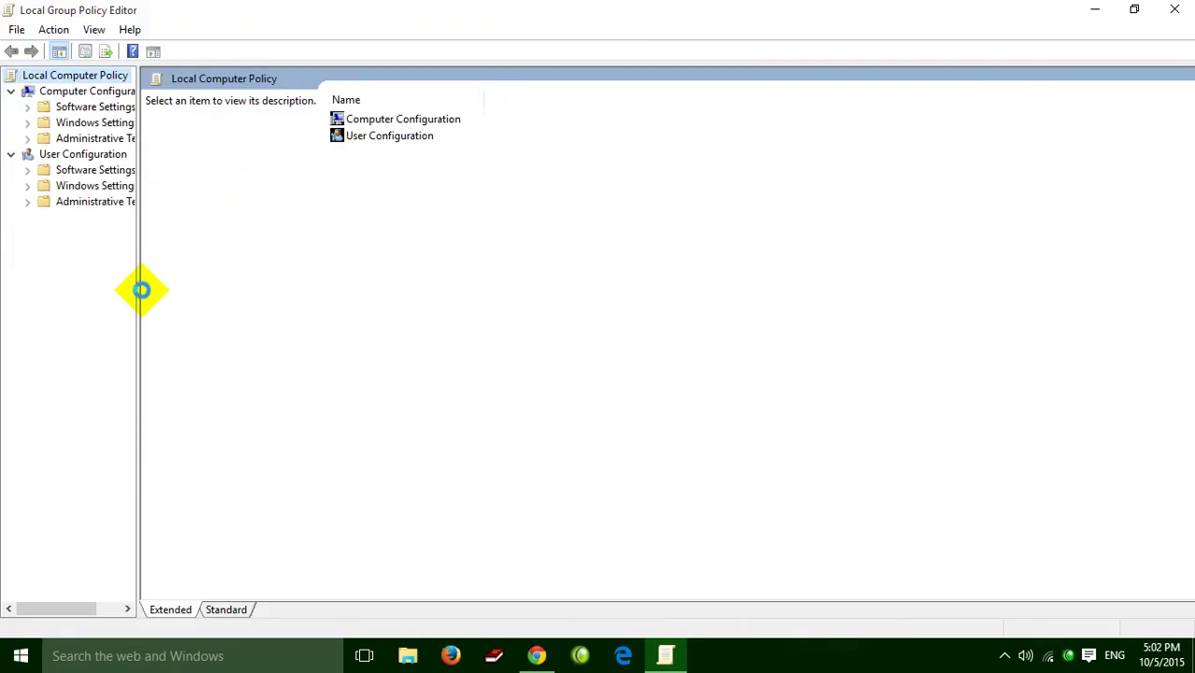
drag(136, 288, 238, 277)
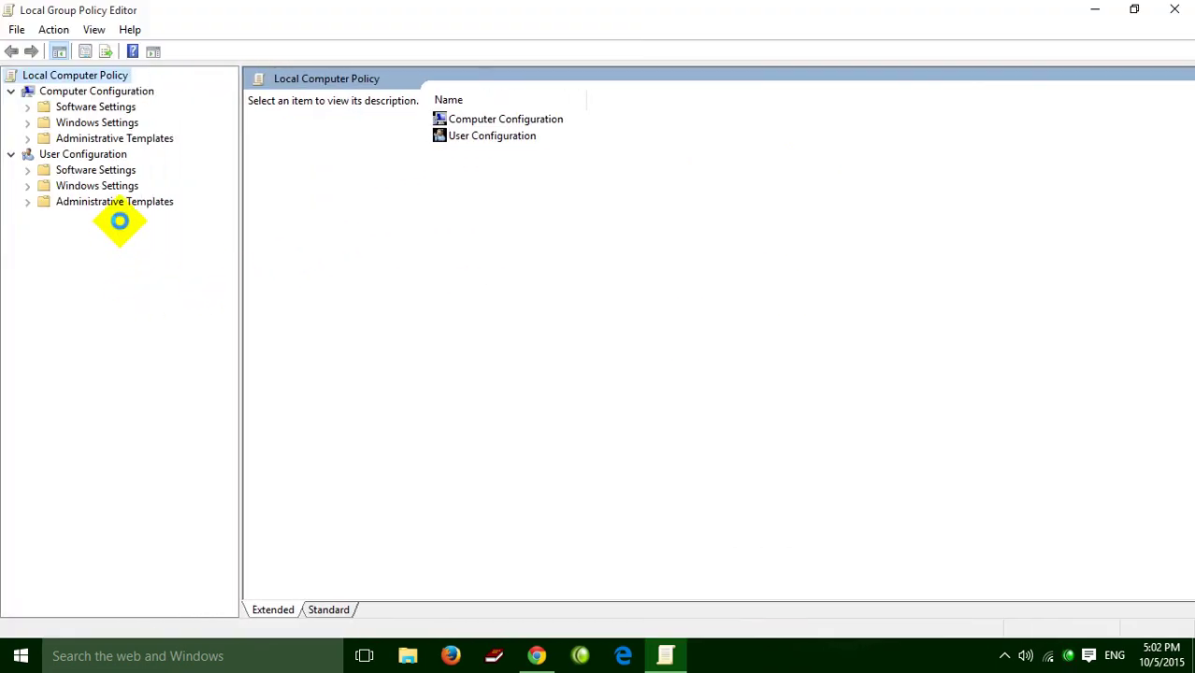
Open the QoS Packet Scheduler folder within Network under Computer Configuration's Administrative Templates
click(82, 137)
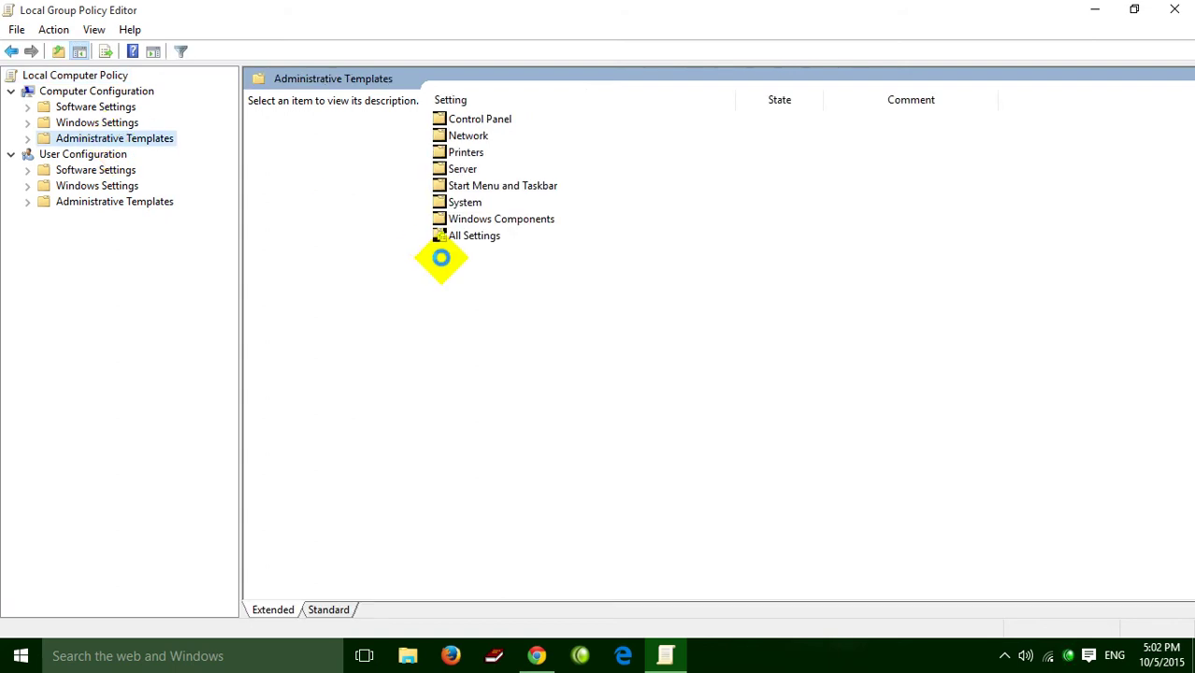
click(438, 137)
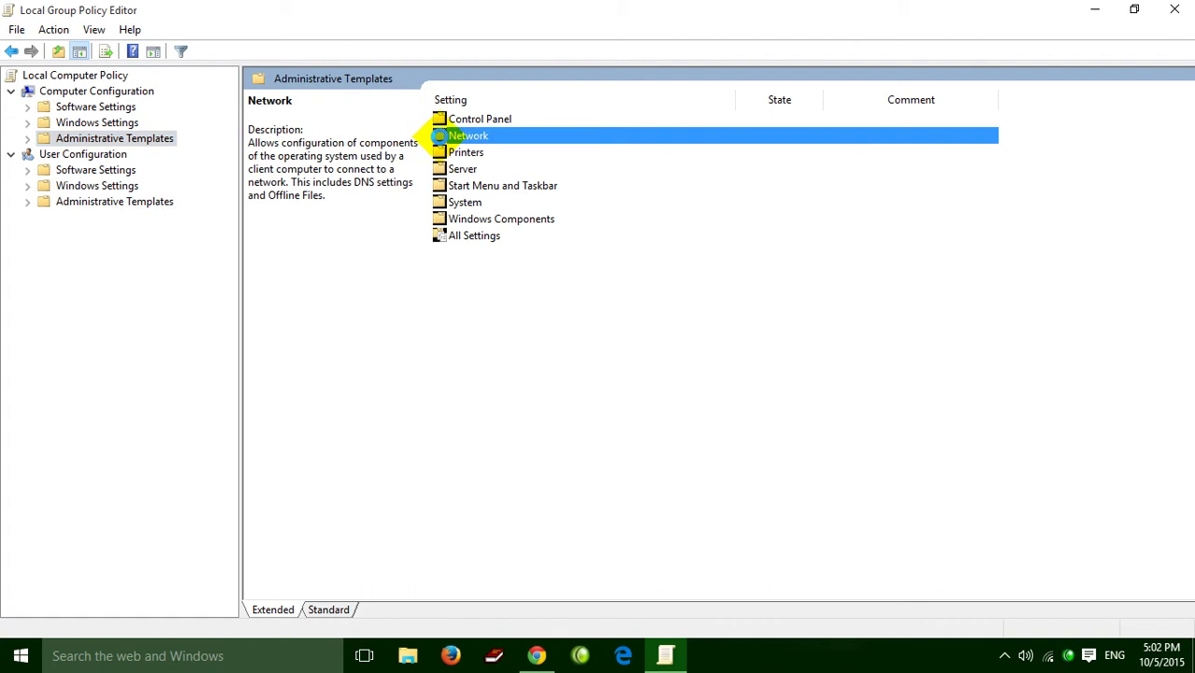
double_click(436, 136)
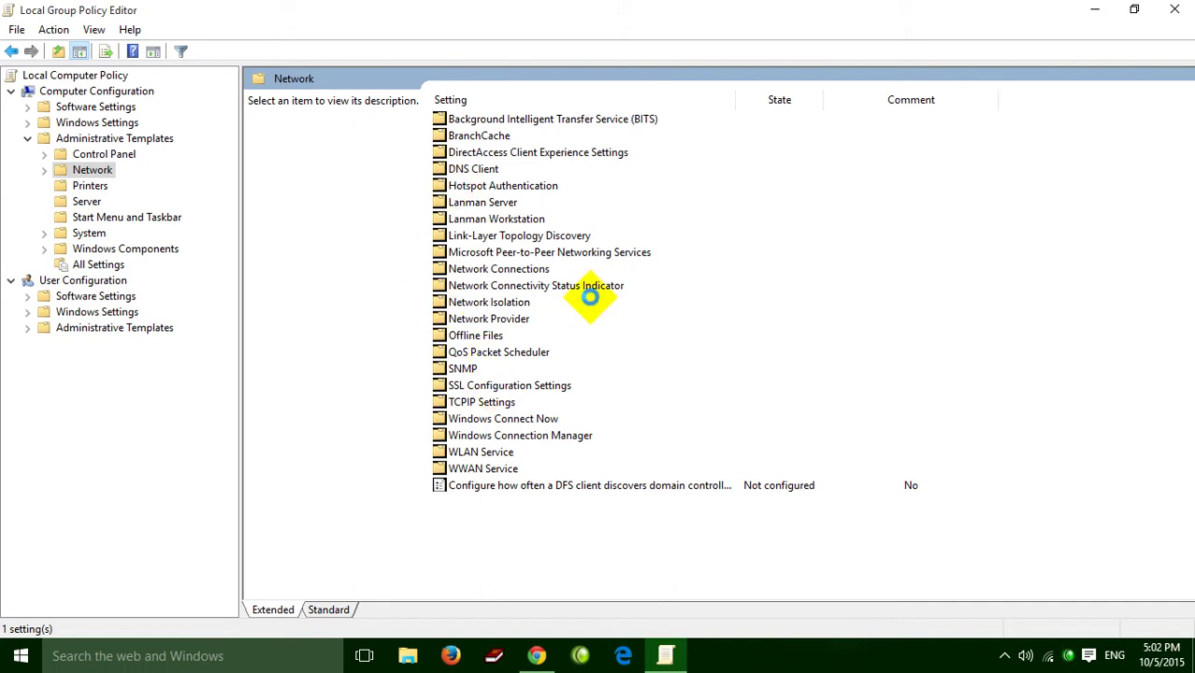
click(477, 168)
click(486, 299)
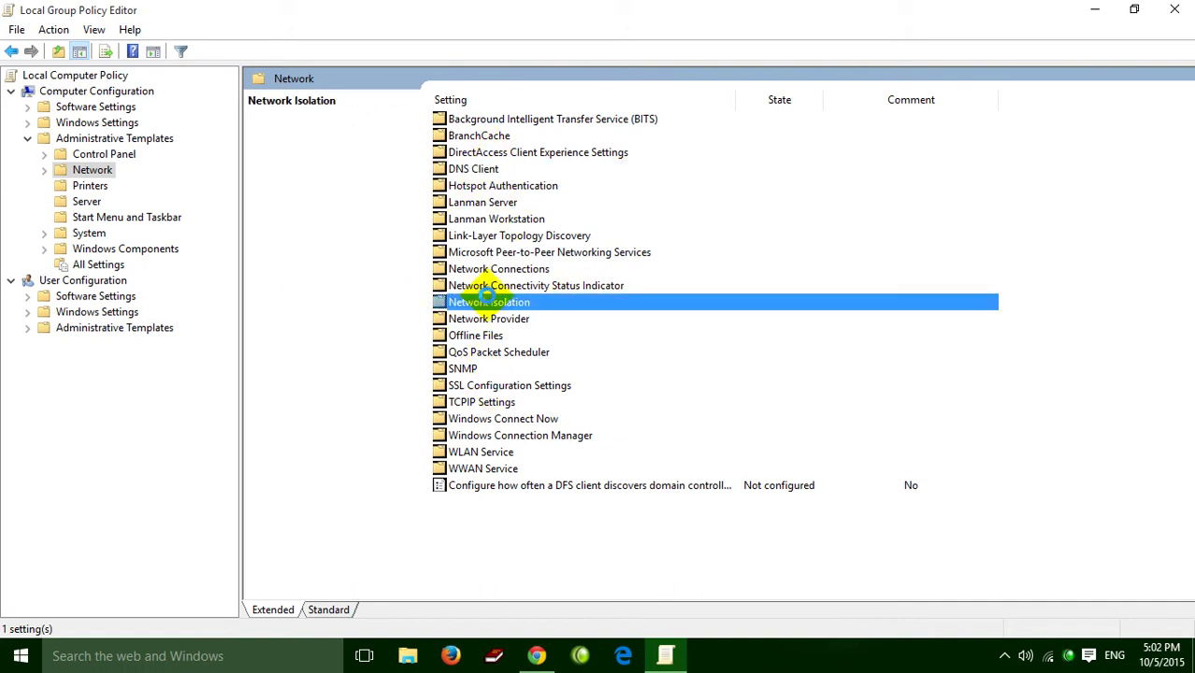
click(462, 351)
double_click(439, 352)
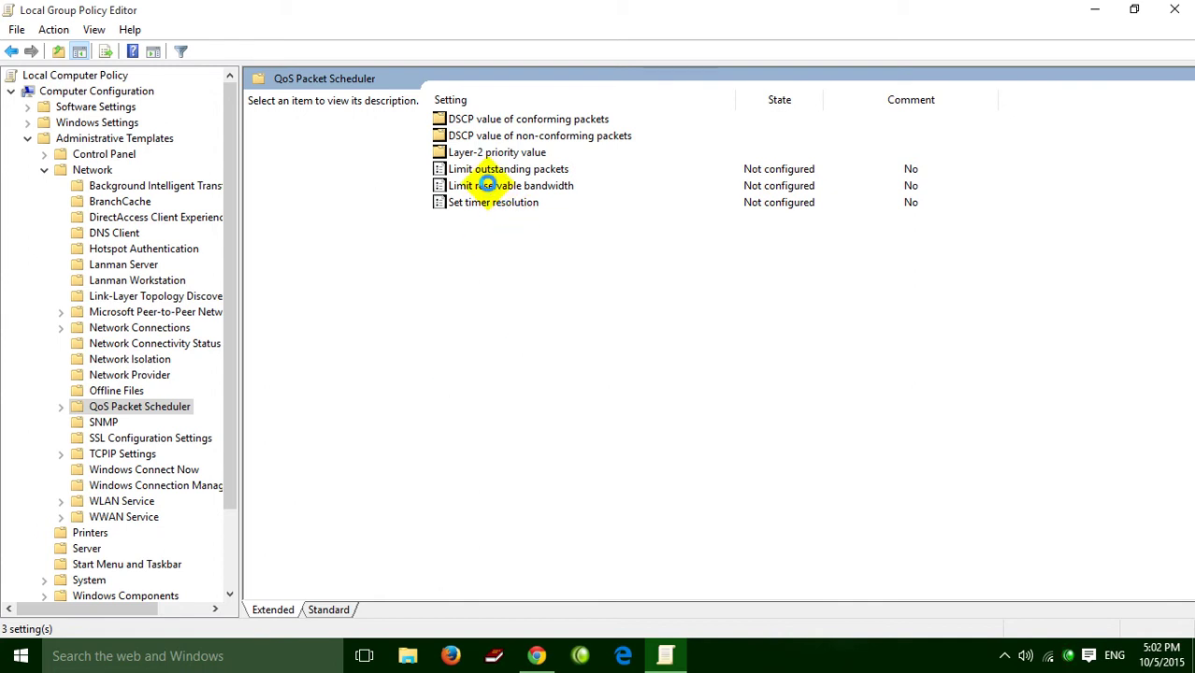
click(521, 185)
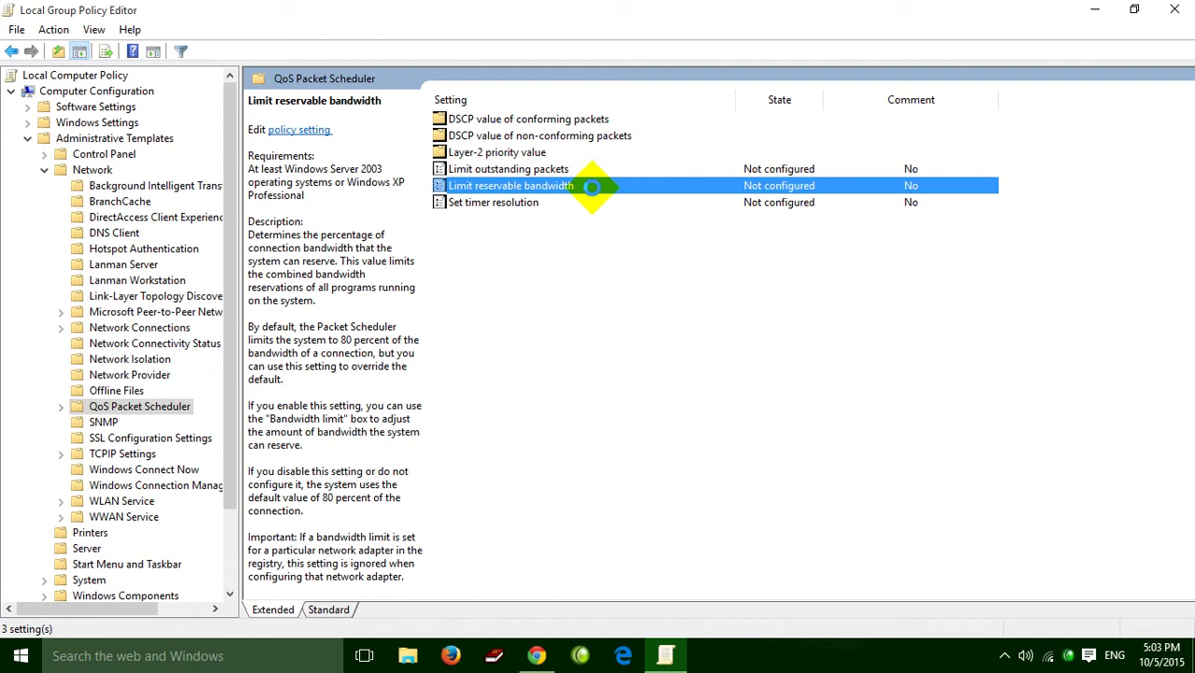
right_click(587, 185)
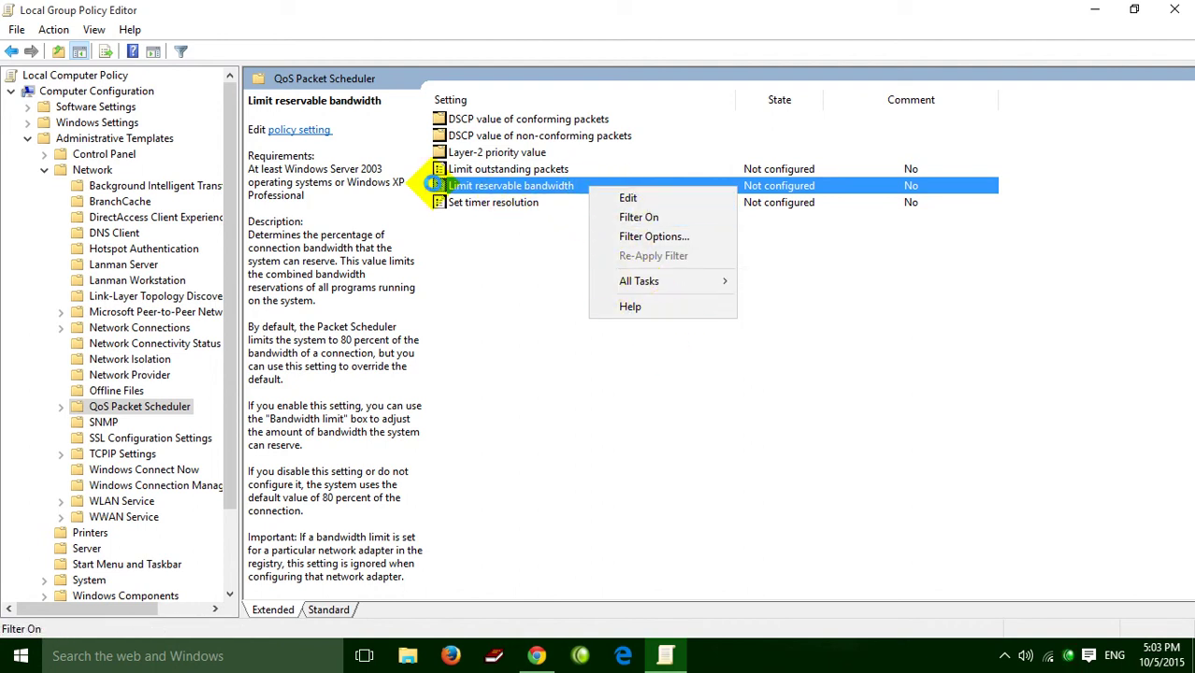
click(437, 186)
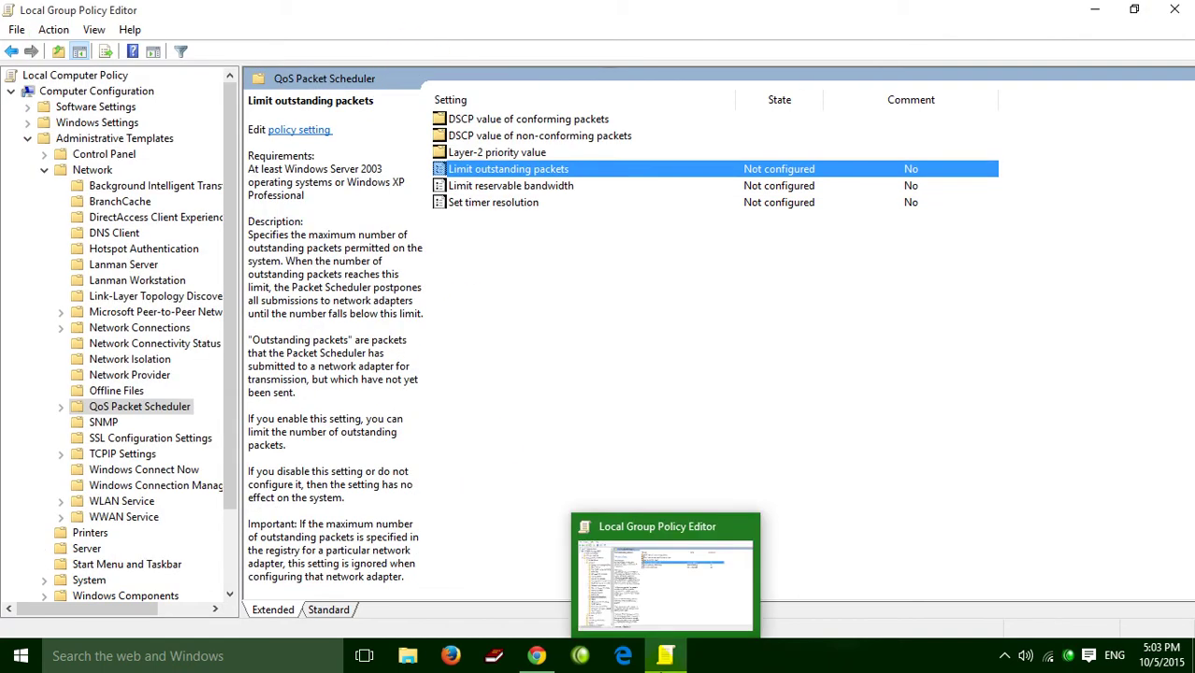
click(665, 655)
click(662, 633)
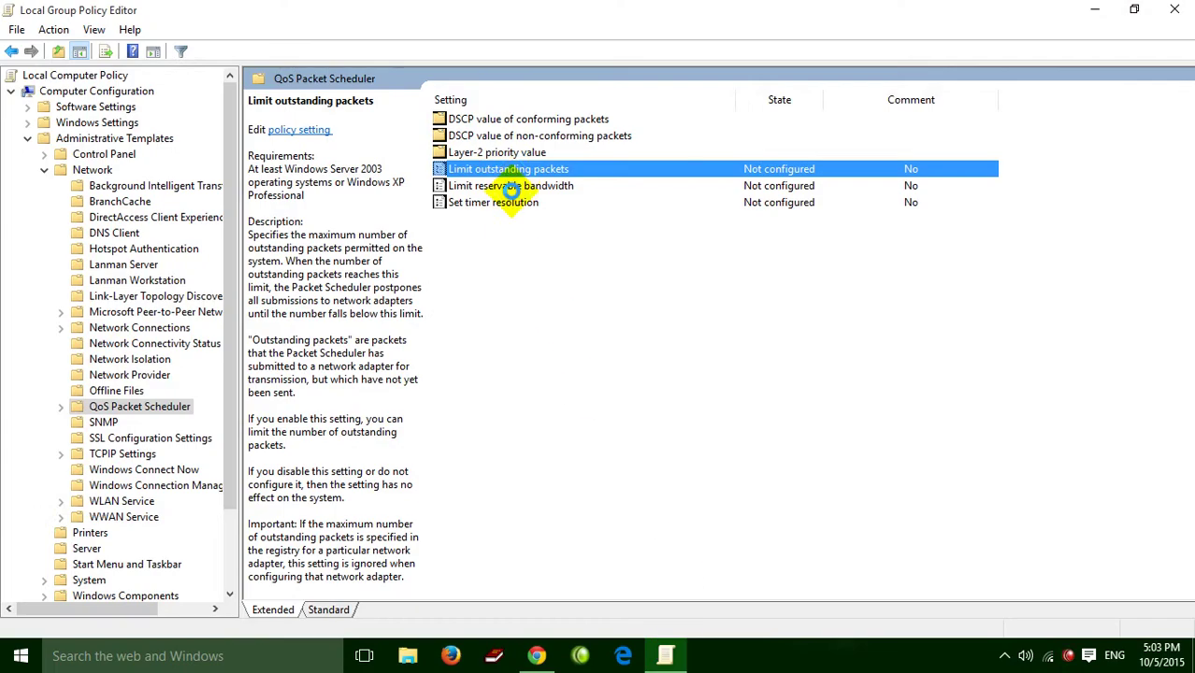
key(Return)
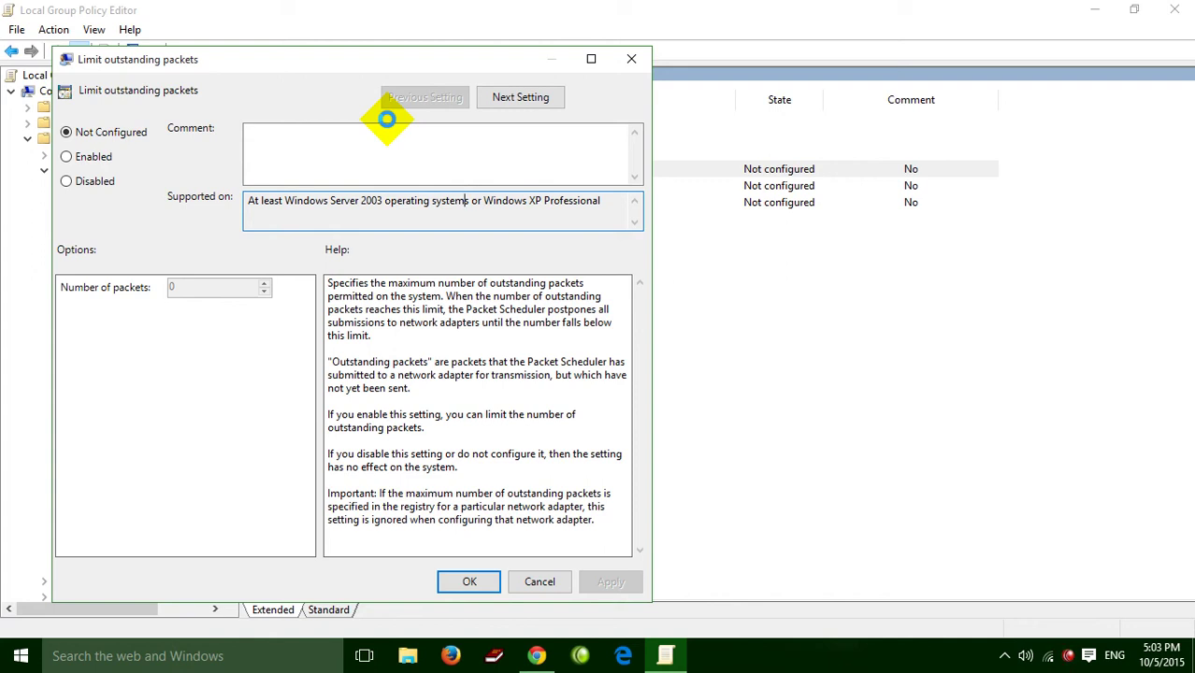
click(539, 582)
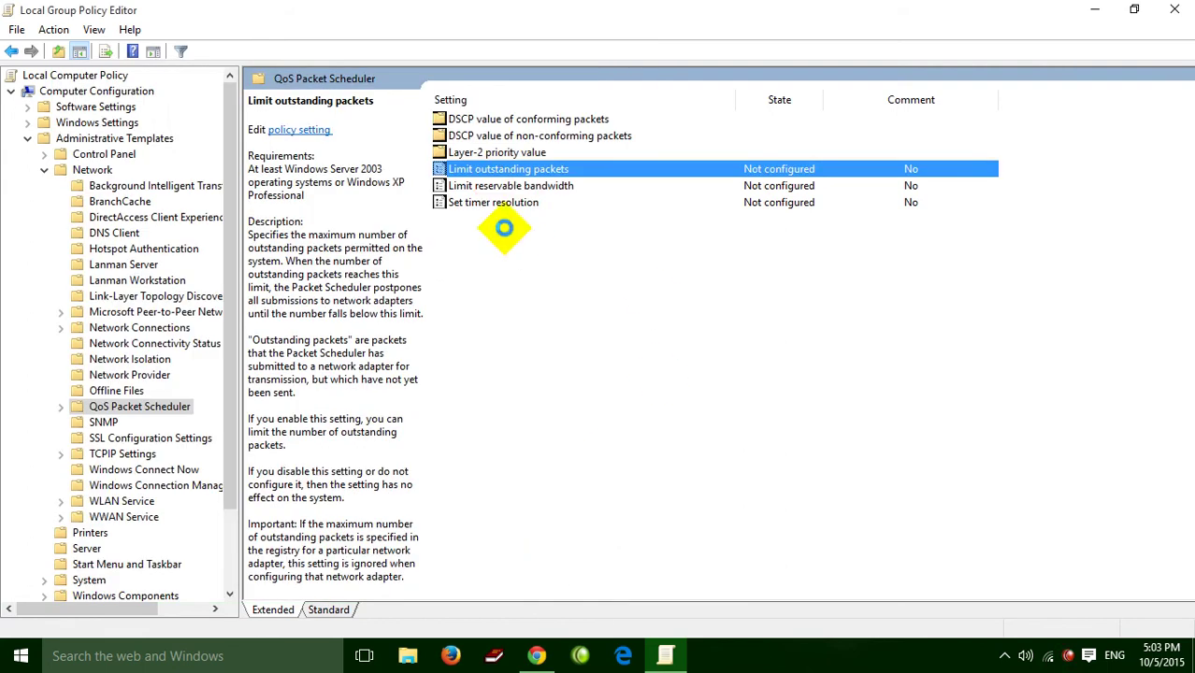
Enable the Limit reservable bandwidth policy with a bandwidth limit of 0%, and close the policy editor
click(500, 185)
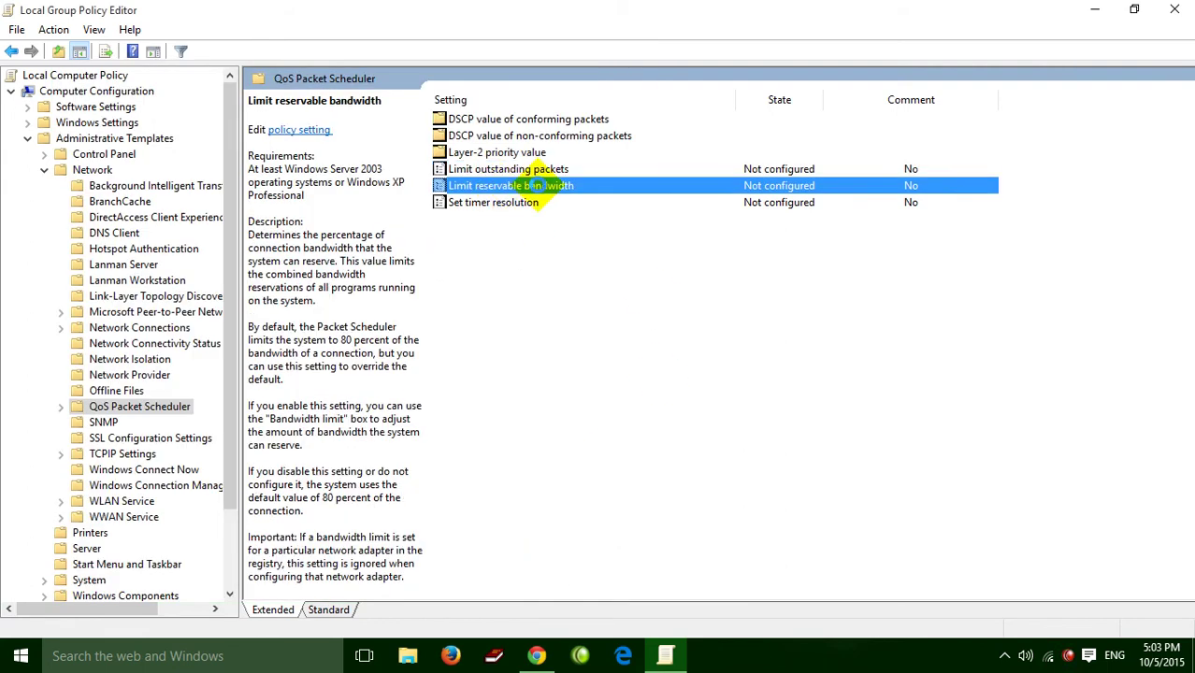
double_click(534, 185)
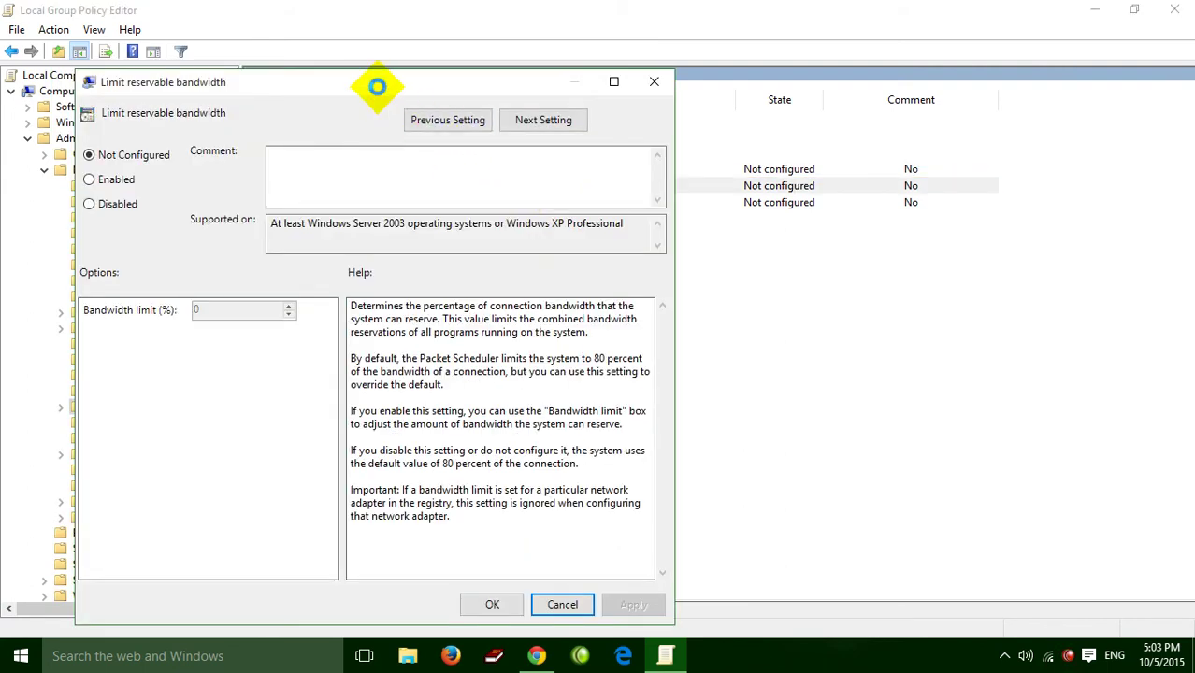
drag(377, 86, 484, 88)
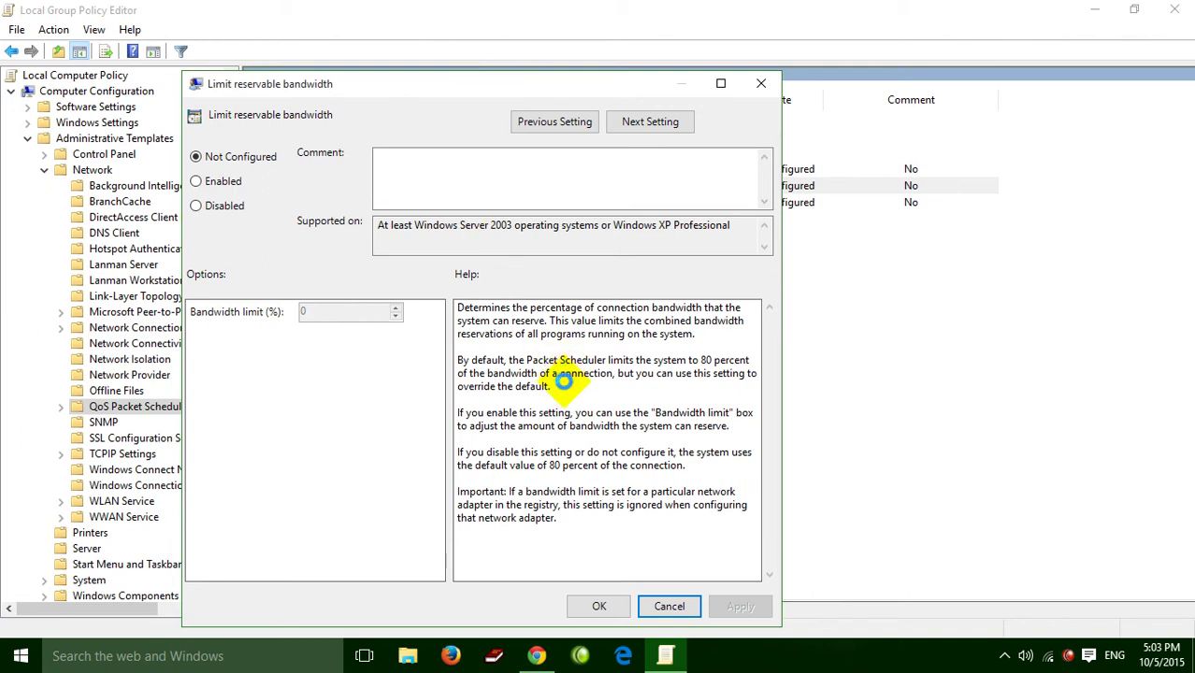
drag(458, 414, 718, 430)
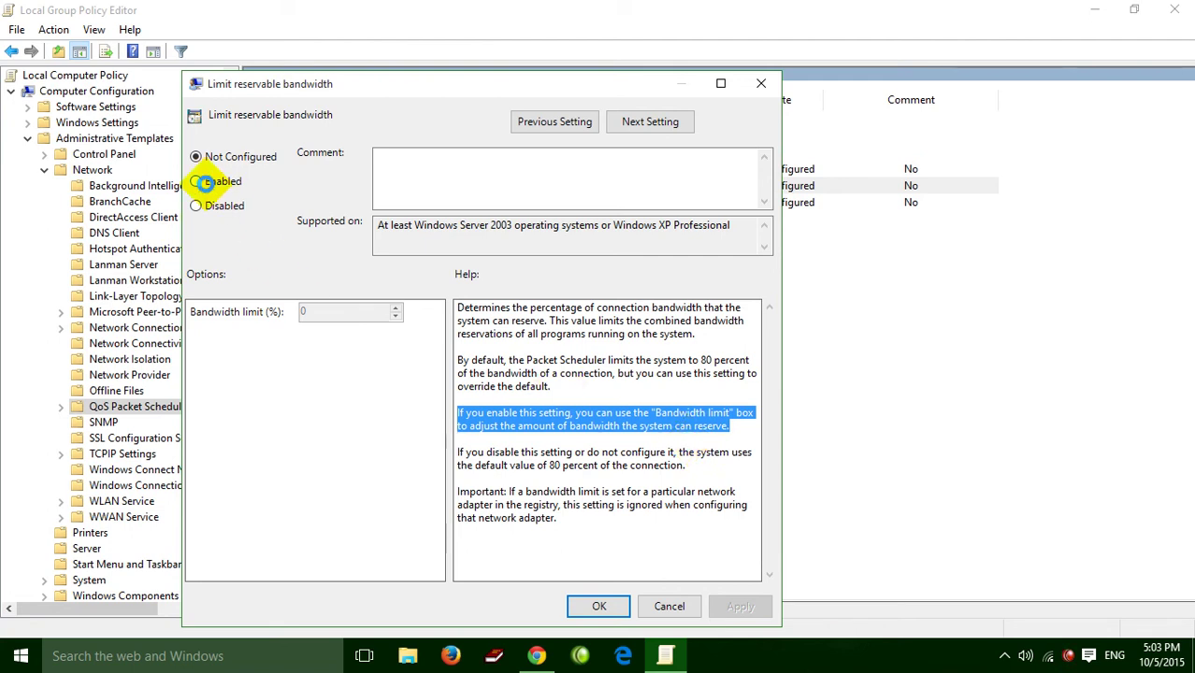
click(204, 182)
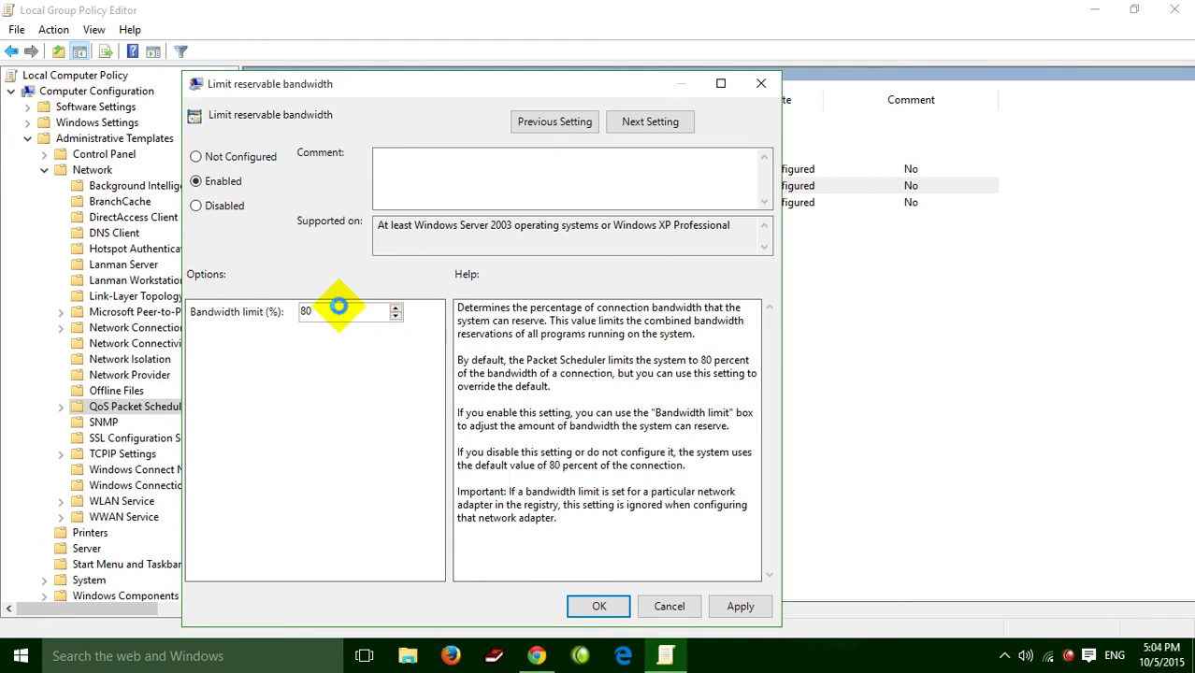
drag(338, 306, 281, 309)
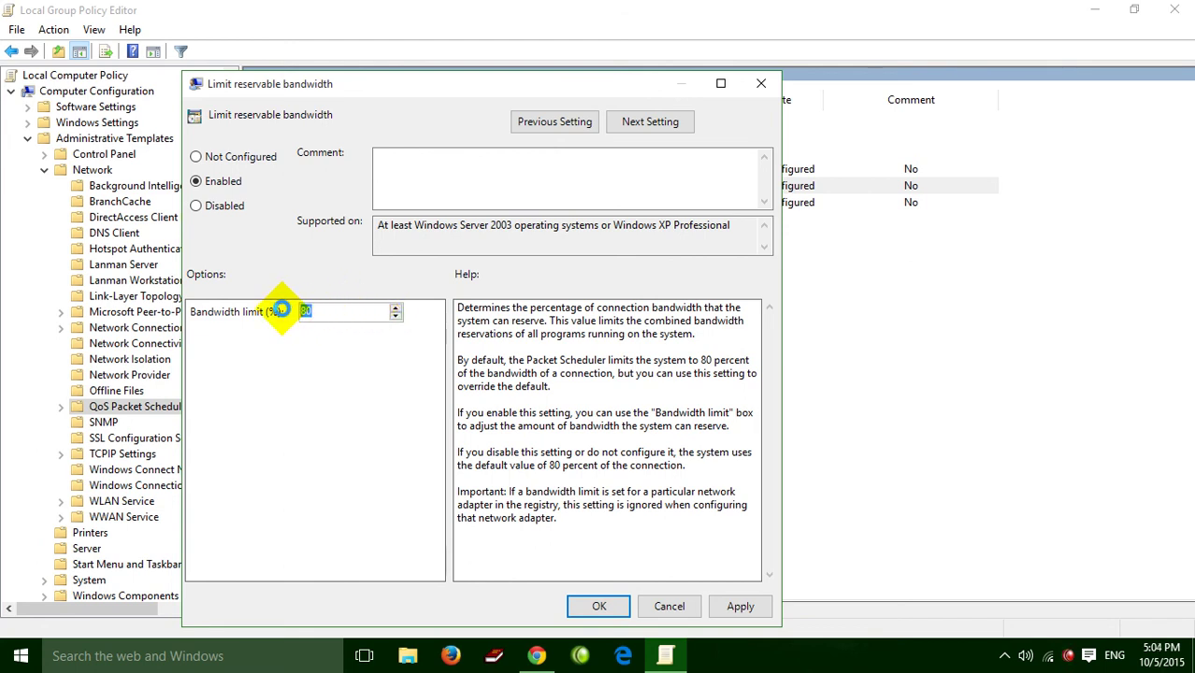
text(0)
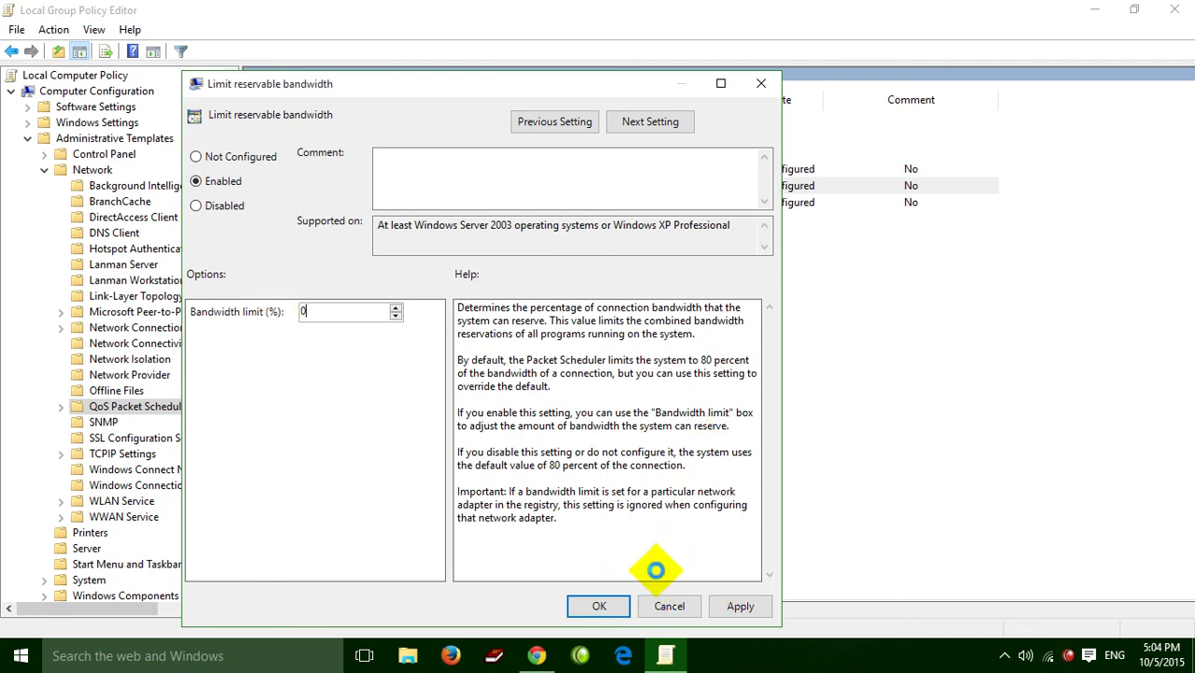
click(603, 606)
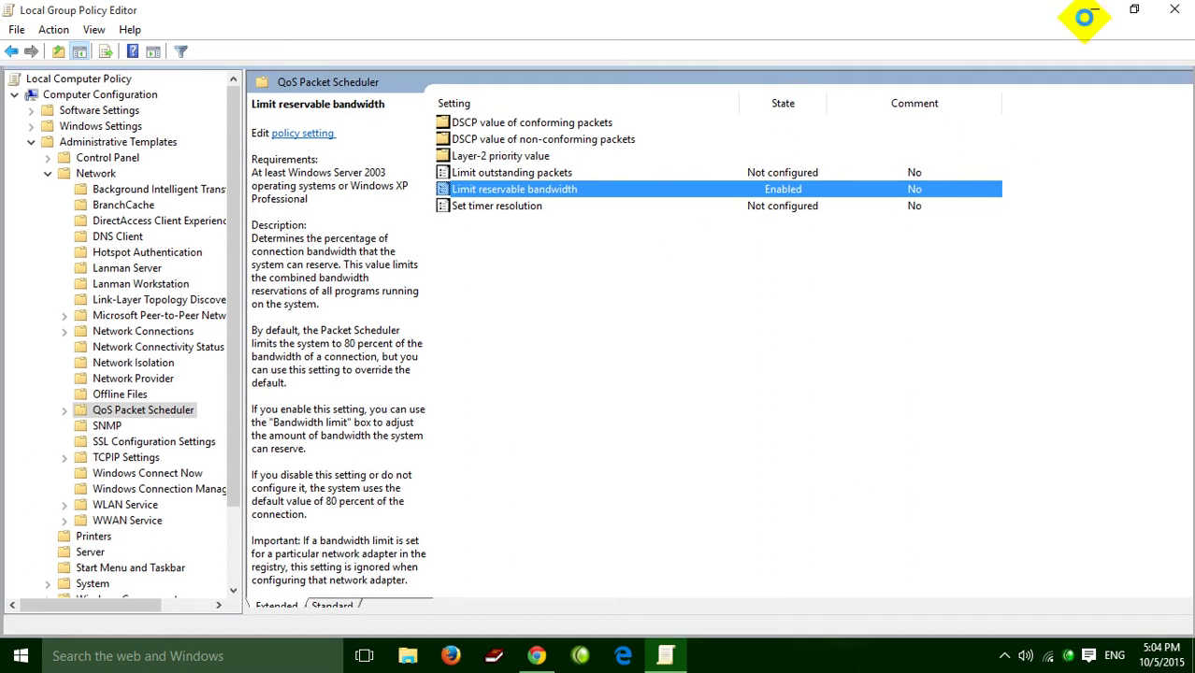
click(1174, 9)
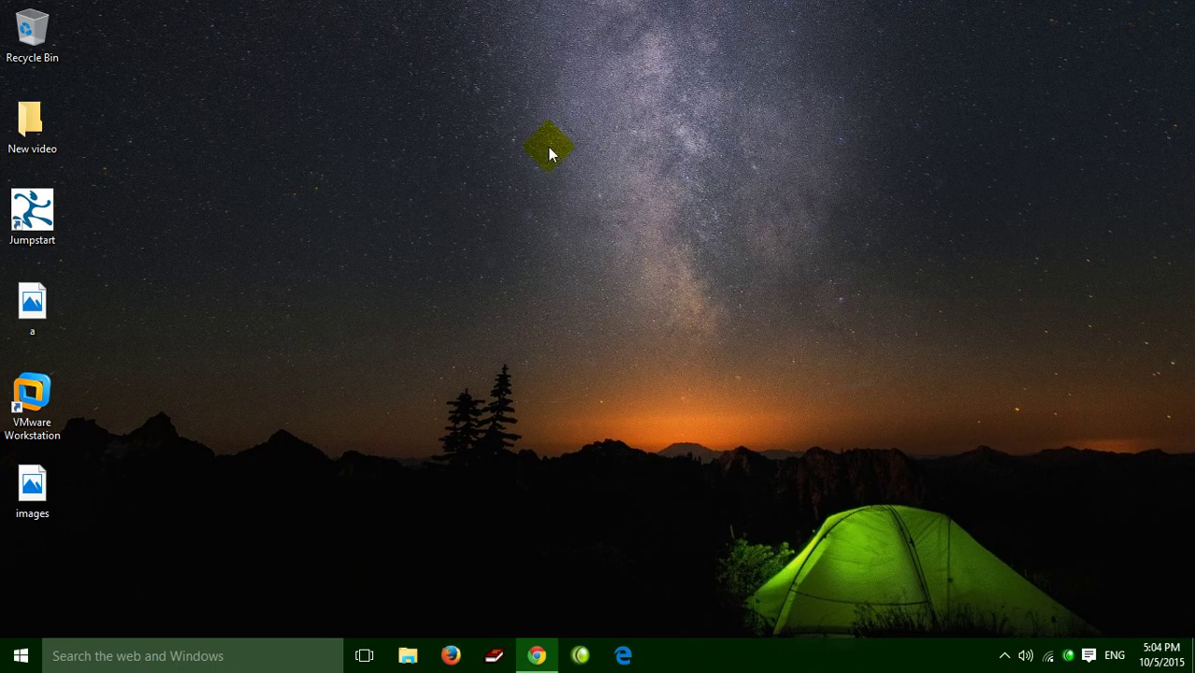
right_click(547, 147)
click(593, 195)
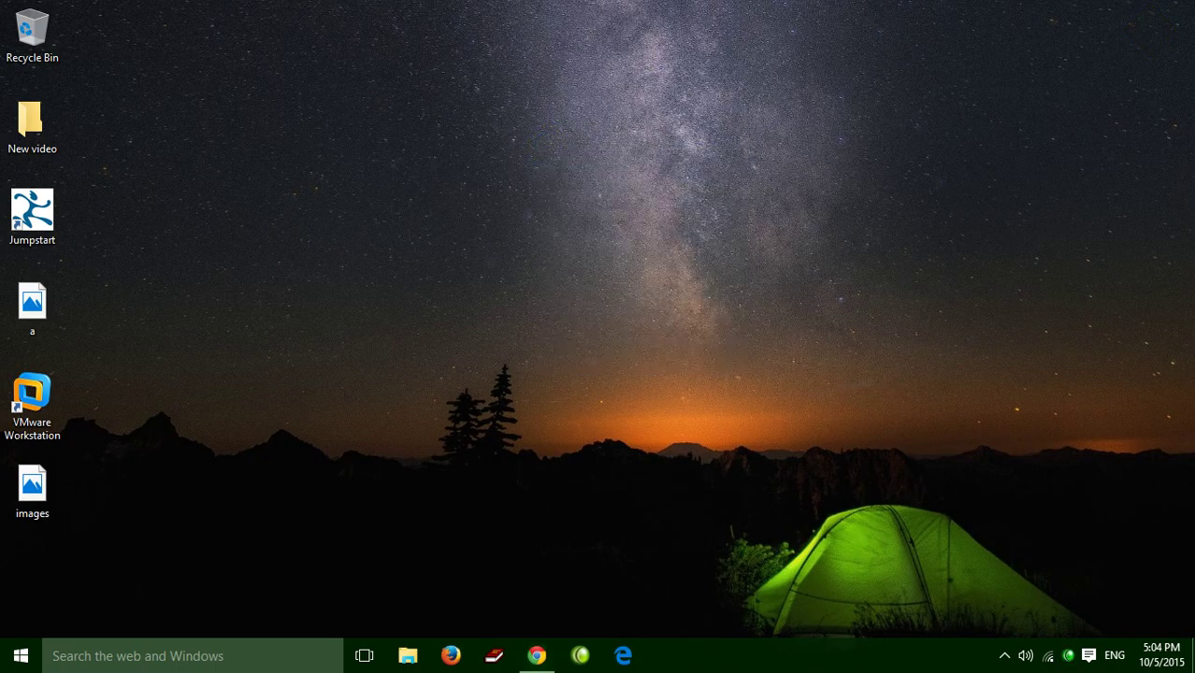
right_click(1071, 657)
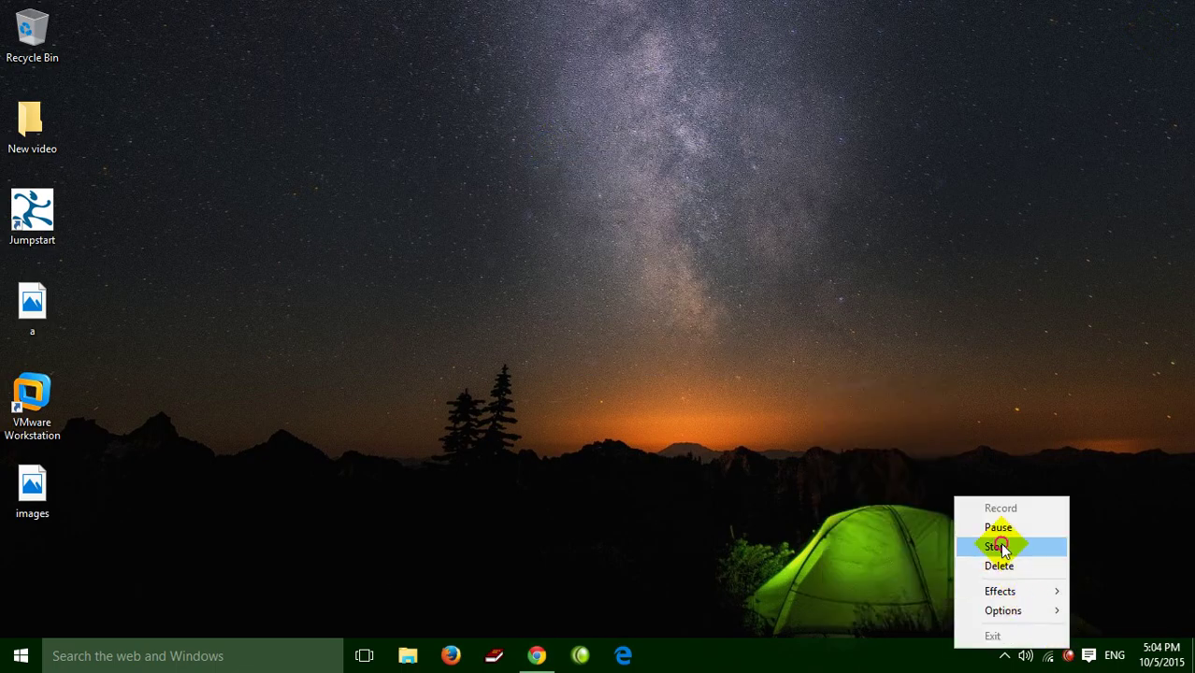